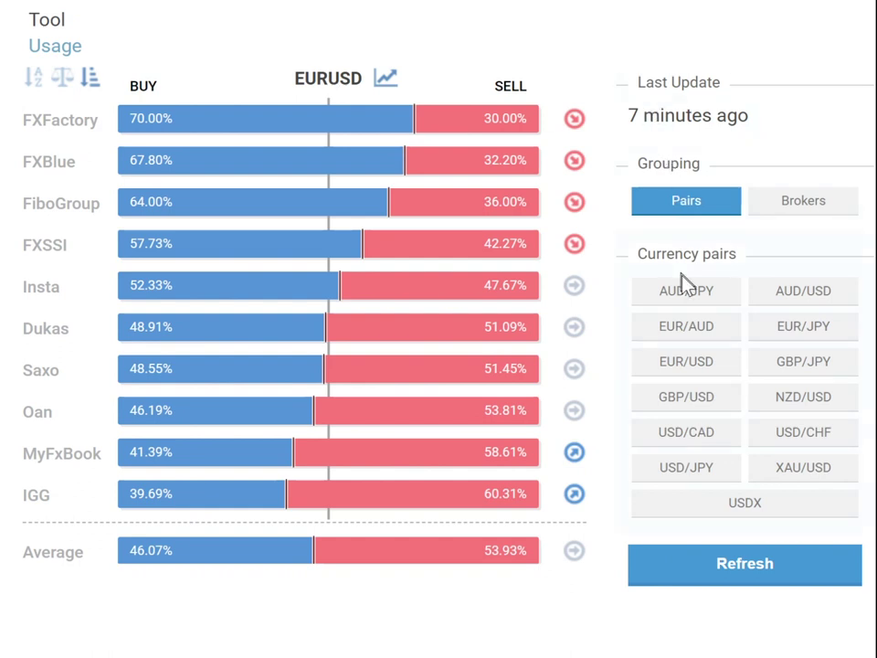
- Show GBPUSD ratios sorted by buy share, lowest first, and circle Saxo's sell share
click(690, 400)
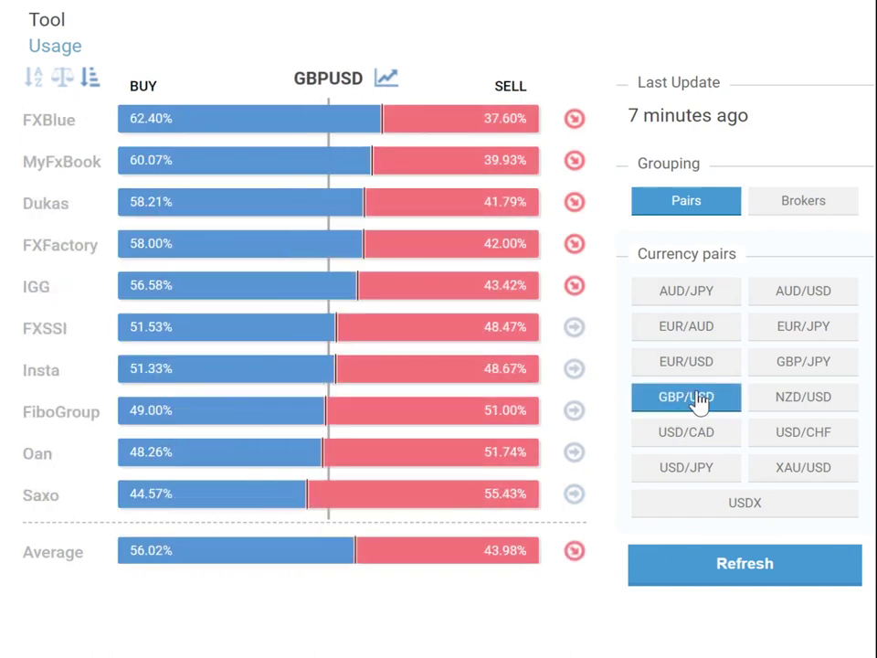
click(93, 84)
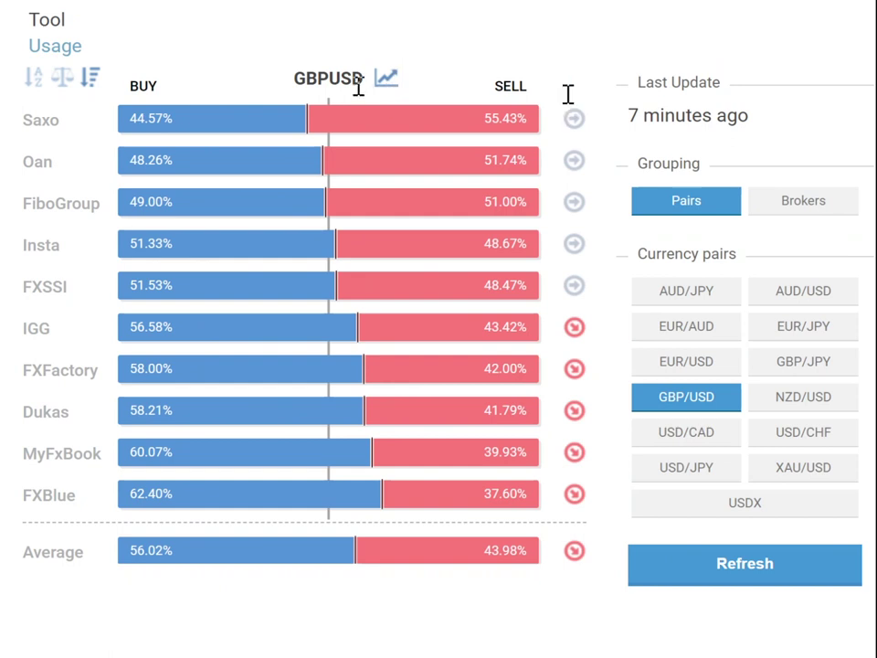
mouse_move(418, 71)
mouse_down()
mouse_move(311, 82)
mouse_move(521, 142)
mouse_move(455, 73)
mouse_up()
- Circle Oan's sell share, the top brokers' buyer-heavy bars, and the '7 minutes ago' update
mouse_move(395, 135)
mouse_down()
mouse_move(411, 196)
mouse_move(413, 140)
mouse_up()
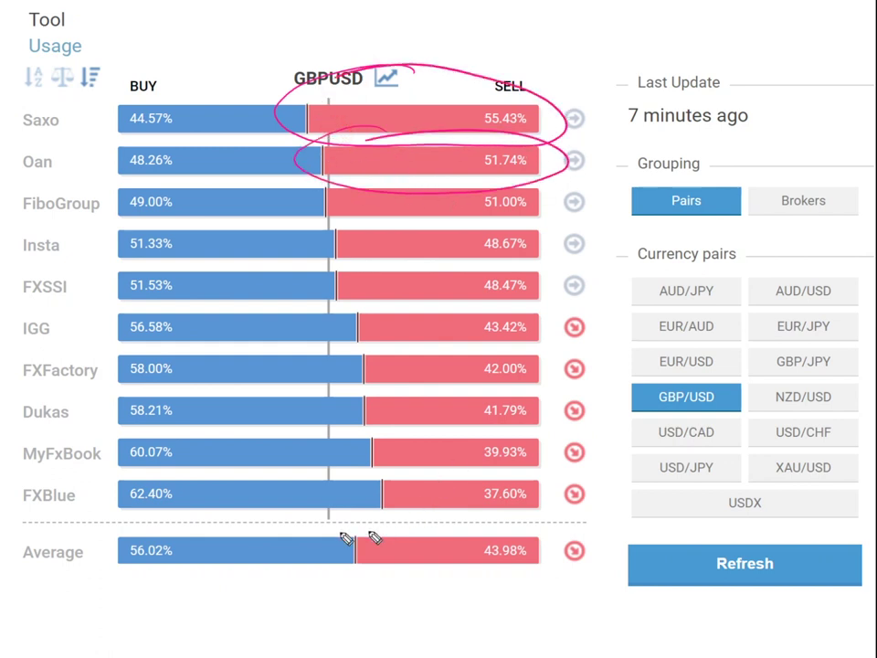
mouse_move(334, 469)
mouse_down()
mouse_move(376, 519)
mouse_move(342, 456)
mouse_move(354, 426)
mouse_move(321, 420)
mouse_move(343, 365)
mouse_move(344, 313)
mouse_move(305, 341)
mouse_up()
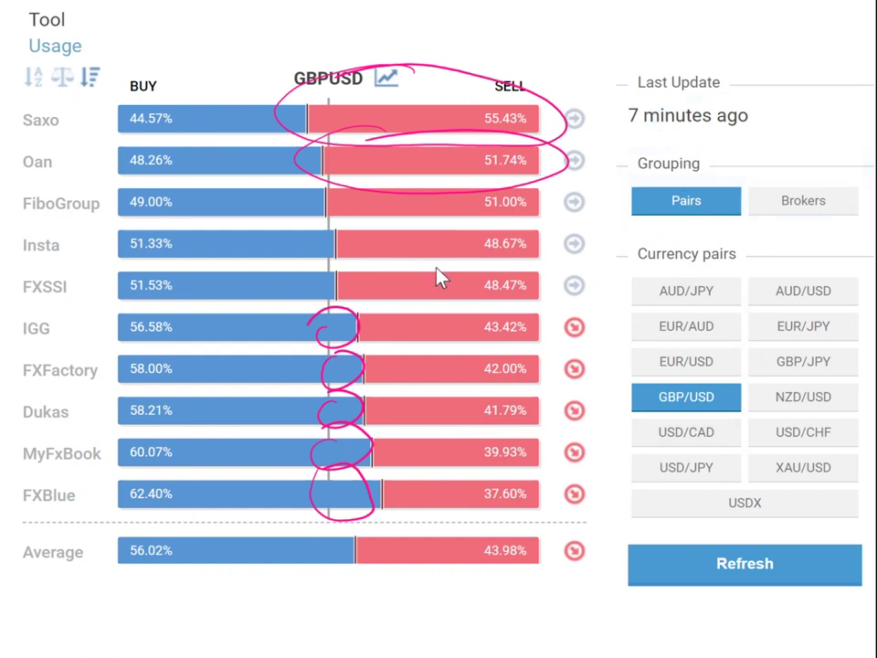
mouse_move(671, 69)
mouse_down()
mouse_move(793, 113)
mouse_move(671, 126)
mouse_move(640, 142)
mouse_move(713, 133)
mouse_up()
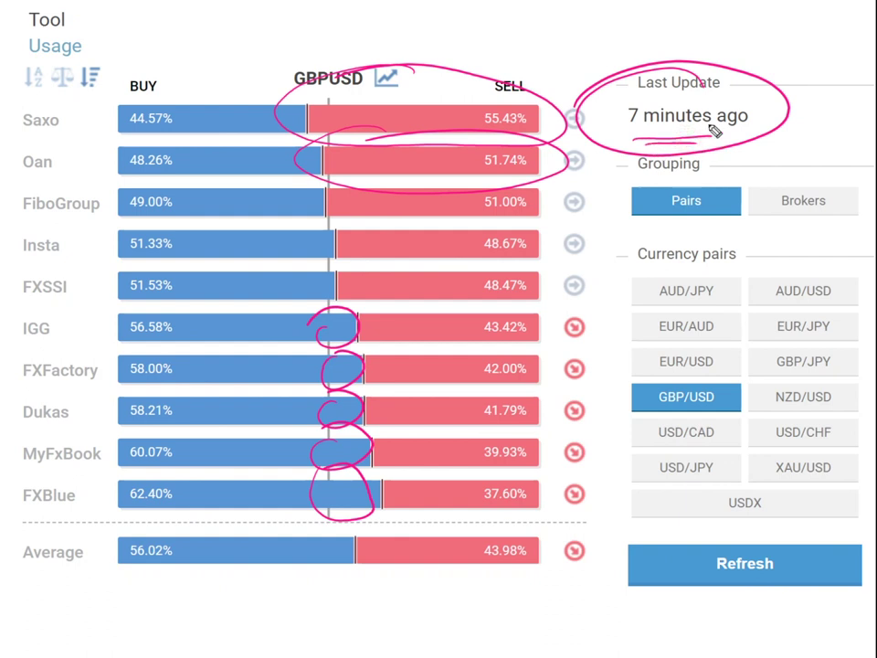
- Switch the sentiment ratios to EURUSD, then to AUDUSD
click(698, 362)
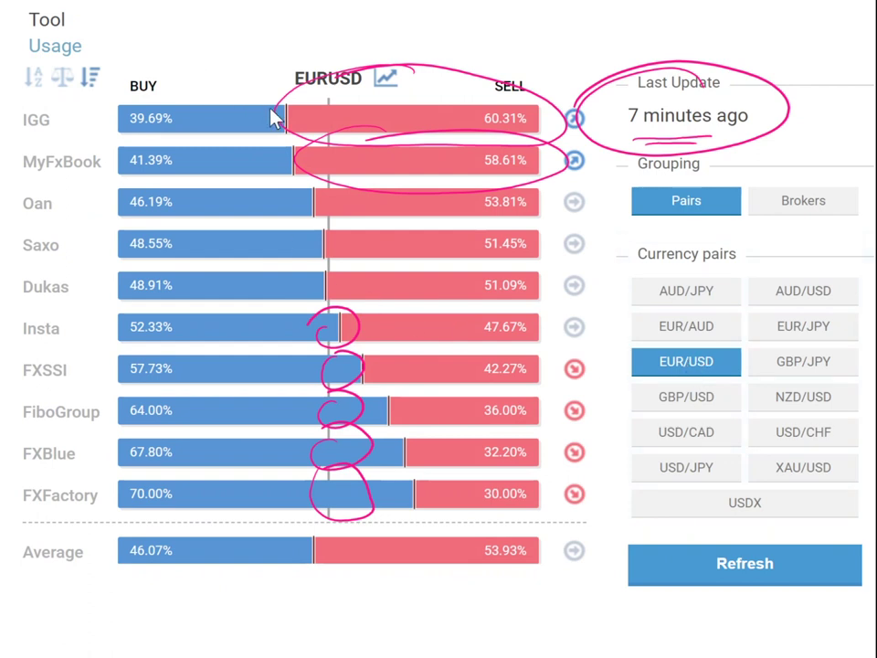
click(812, 302)
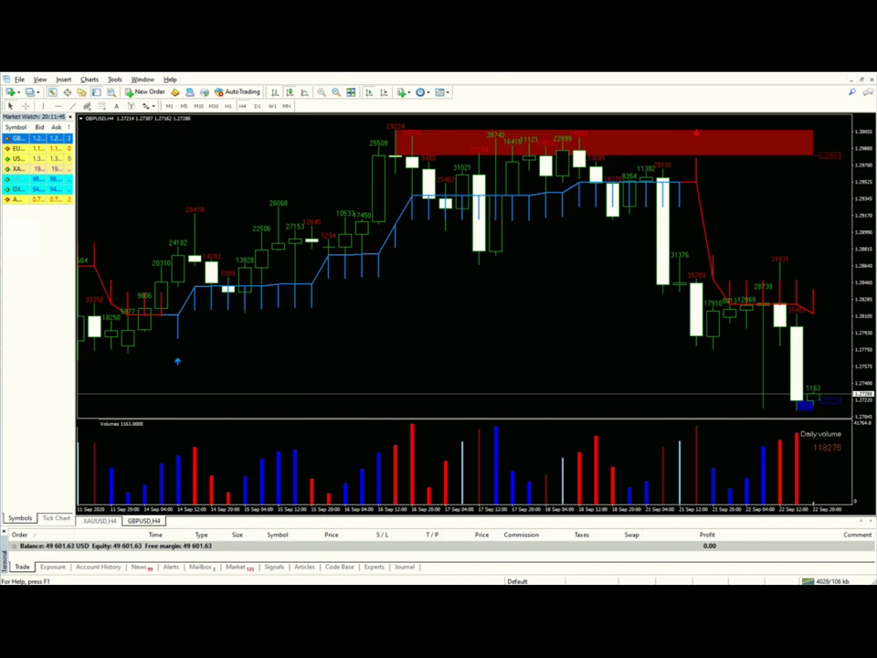
- Circle the 28418, 26068, 22506 and 25509 volume labels on the GBPUSD chart
mouse_move(197, 184)
mouse_down()
mouse_move(177, 219)
mouse_move(180, 190)
mouse_move(192, 179)
mouse_up()
drag(277, 178, 239, 234)
mouse_move(379, 140)
mouse_down()
mouse_move(399, 144)
mouse_move(373, 131)
mouse_up()
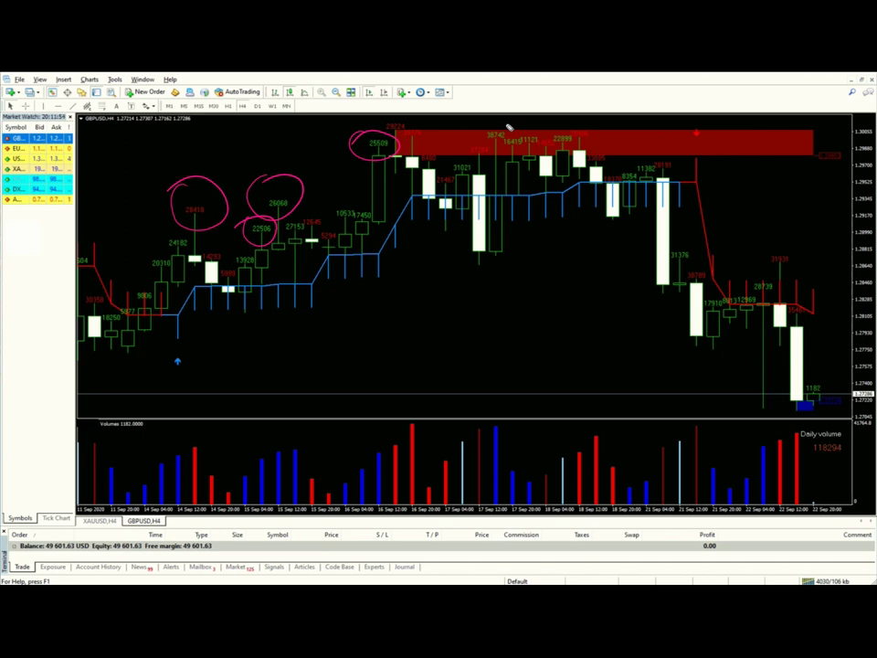
- Circle the red bars near 16 and 18 Sep as Sellers' Volume, circle the blue clusters, and cross out 28418
mouse_move(416, 402)
mouse_down()
mouse_move(382, 474)
mouse_move(447, 421)
mouse_move(427, 402)
mouse_up()
mouse_move(590, 411)
mouse_down()
mouse_move(571, 493)
mouse_move(589, 413)
mouse_up()
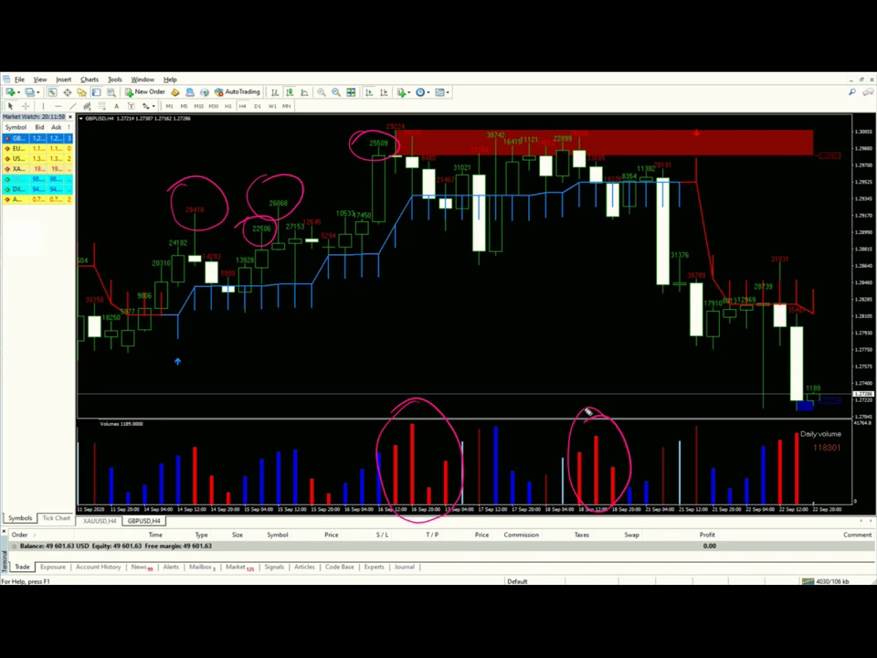
mouse_move(372, 368)
mouse_down()
mouse_move(413, 378)
mouse_move(447, 358)
mouse_move(476, 307)
mouse_move(507, 308)
mouse_move(547, 280)
mouse_move(555, 287)
mouse_up()
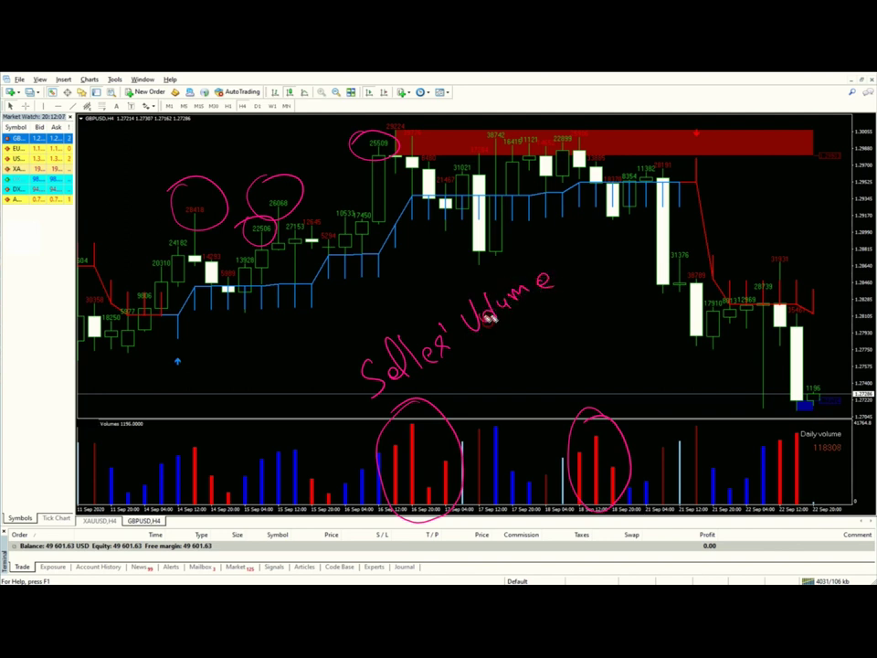
mouse_move(255, 446)
mouse_down()
mouse_move(173, 436)
mouse_move(164, 401)
mouse_move(161, 407)
mouse_move(173, 415)
mouse_move(229, 384)
mouse_move(232, 361)
mouse_move(325, 295)
mouse_up()
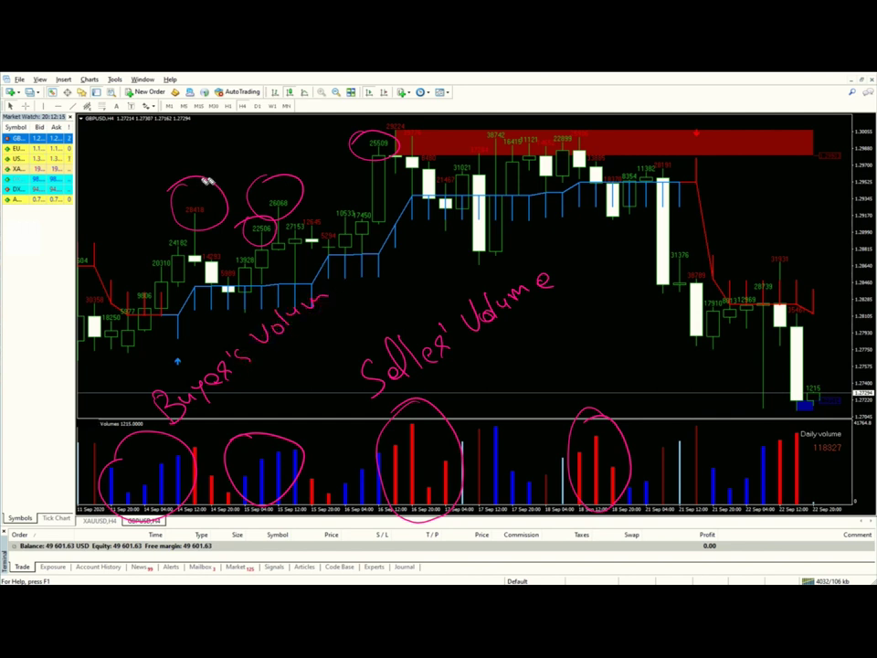
mouse_move(198, 191)
mouse_down()
mouse_move(172, 204)
mouse_move(211, 187)
mouse_move(222, 205)
mouse_up()
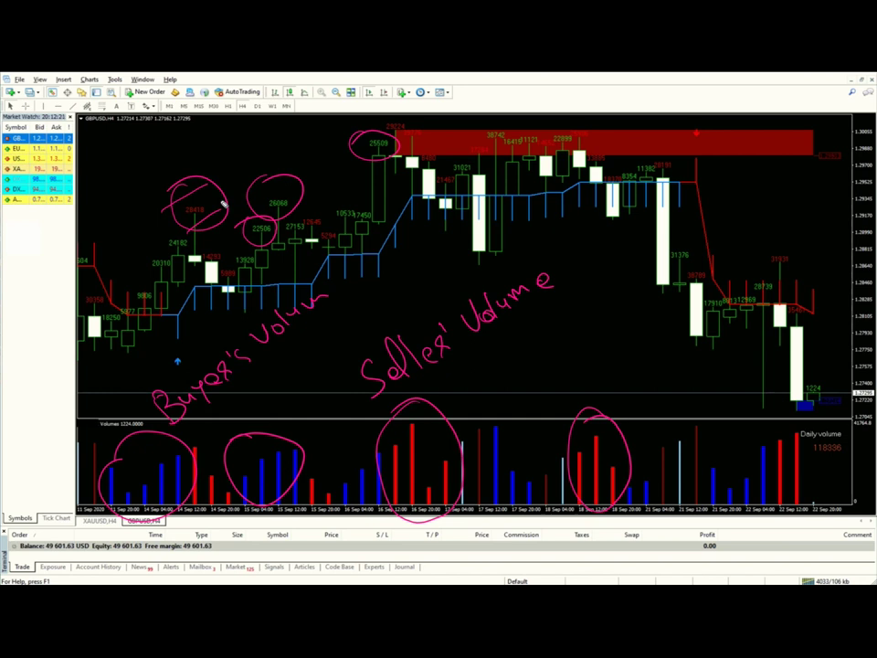
- Circle the red zone's end and arrow, write '200 Pips', draw the descent trend line, and circle the last candle
mouse_move(791, 128)
mouse_down()
mouse_move(806, 167)
mouse_move(783, 131)
mouse_up()
mouse_move(711, 127)
mouse_down()
mouse_move(718, 129)
mouse_move(700, 118)
mouse_move(818, 309)
mouse_move(834, 384)
mouse_up()
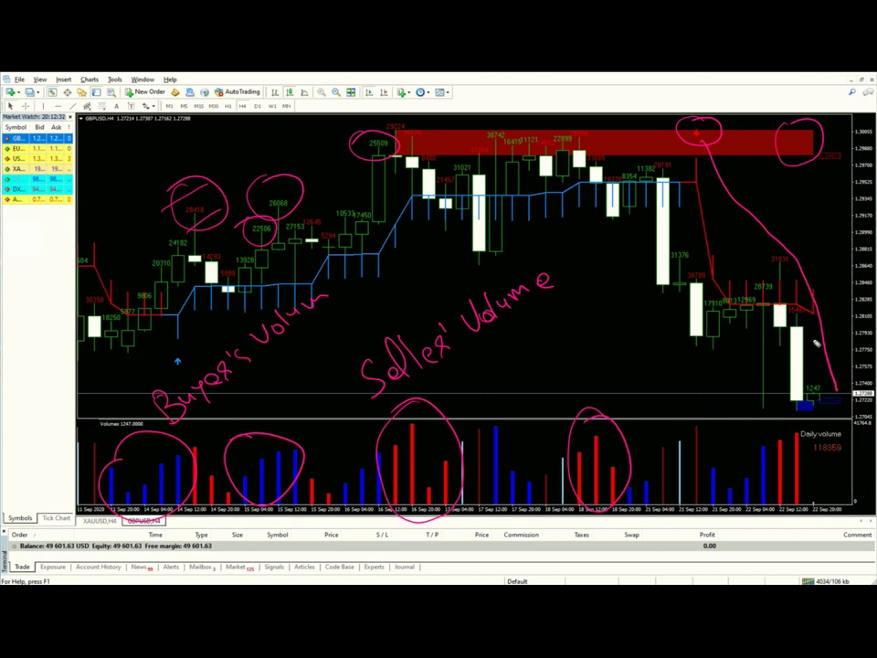
mouse_move(753, 187)
mouse_down()
mouse_move(768, 196)
mouse_move(804, 179)
mouse_move(781, 213)
mouse_move(797, 224)
mouse_move(841, 213)
mouse_up()
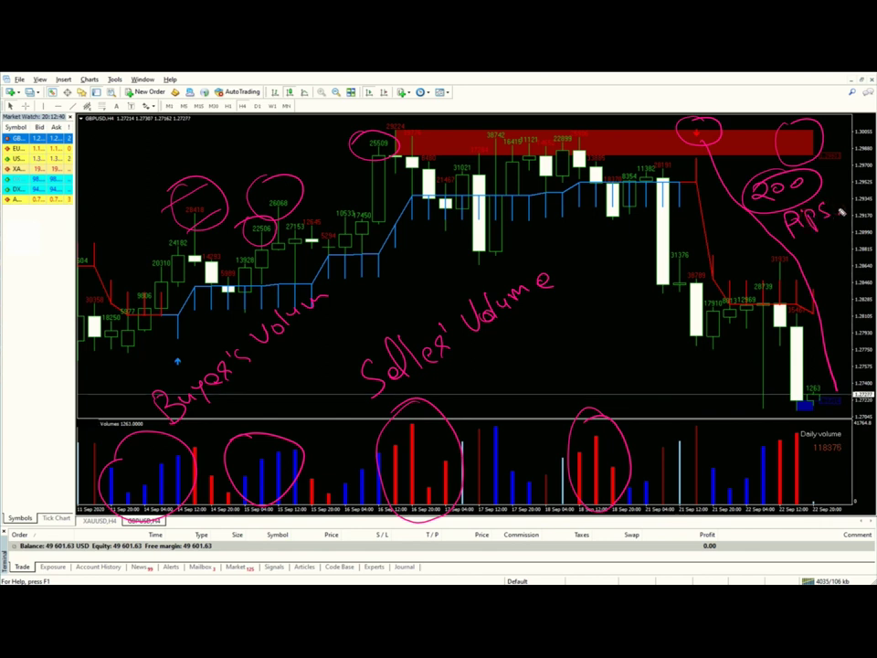
drag(581, 112, 817, 429)
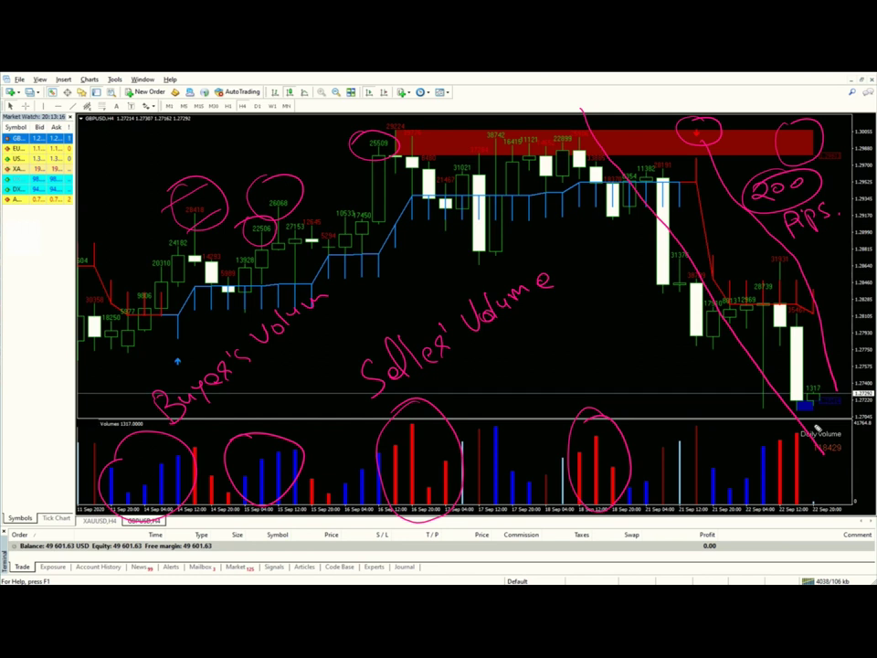
mouse_move(805, 399)
mouse_down()
mouse_move(810, 387)
mouse_move(806, 403)
mouse_move(852, 406)
mouse_up()
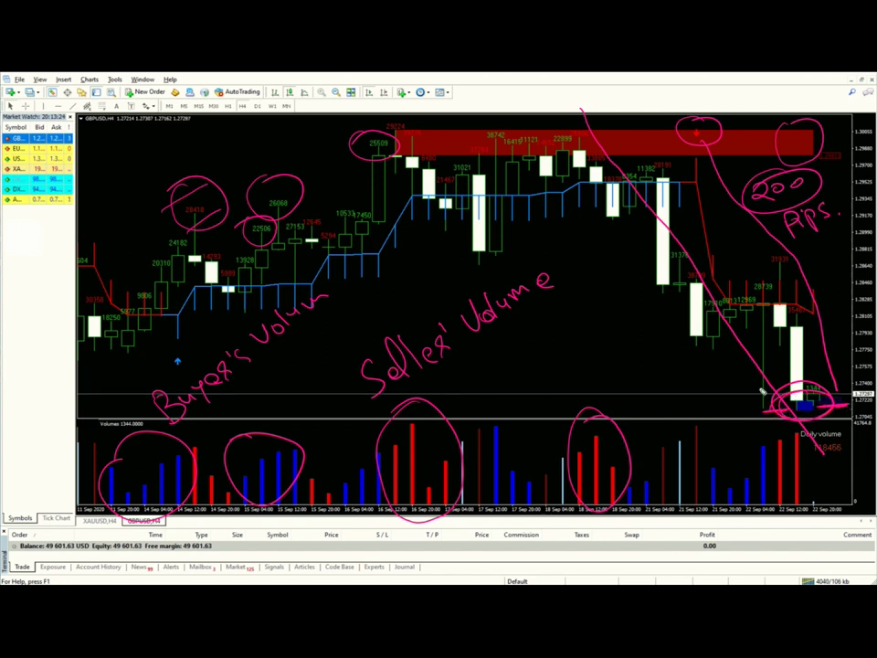
- Erase the pen marks, zoom out to October 2019–September 2020, and circle the December peak
key(Escape)
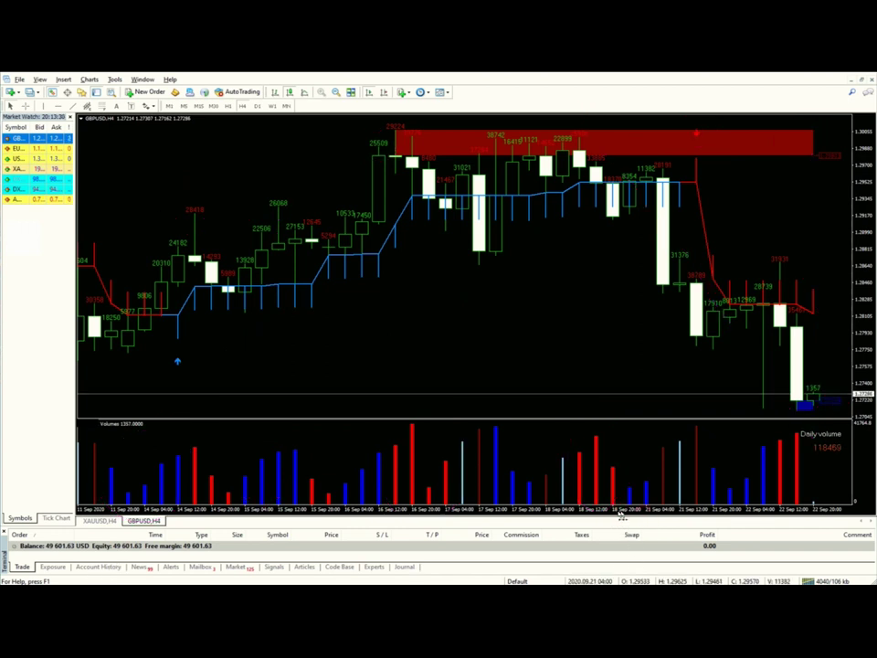
key(minus)
key(minus)
key(minus)
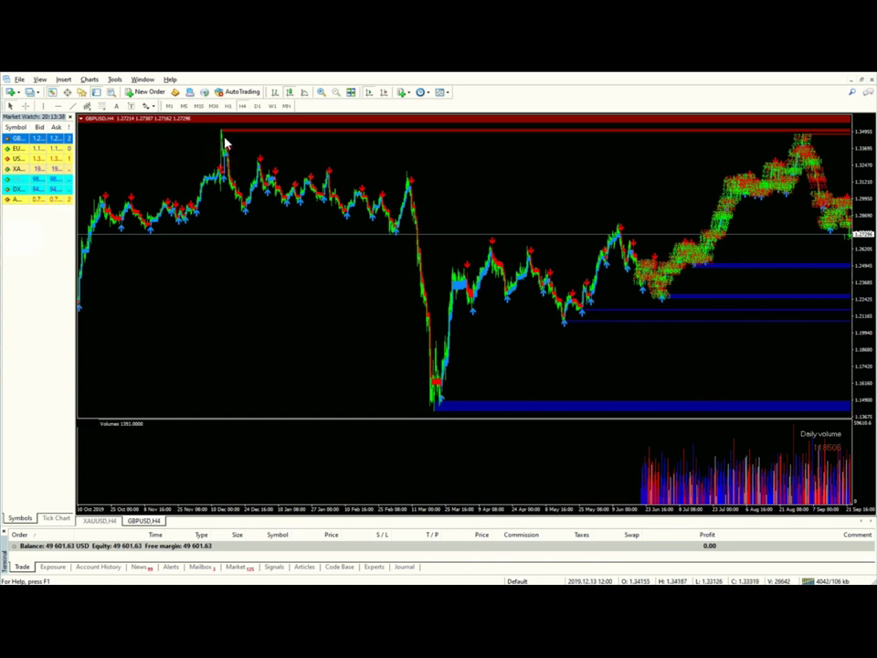
mouse_move(225, 141)
mouse_down()
mouse_move(243, 132)
mouse_move(229, 142)
mouse_move(281, 172)
mouse_move(333, 172)
mouse_up()
mouse_move(402, 170)
mouse_down()
mouse_move(426, 179)
mouse_move(418, 172)
mouse_up()
mouse_move(505, 243)
mouse_down()
mouse_move(541, 241)
mouse_move(560, 274)
mouse_move(564, 266)
mouse_up()
mouse_move(631, 221)
mouse_down()
mouse_move(625, 230)
mouse_move(636, 240)
mouse_up()
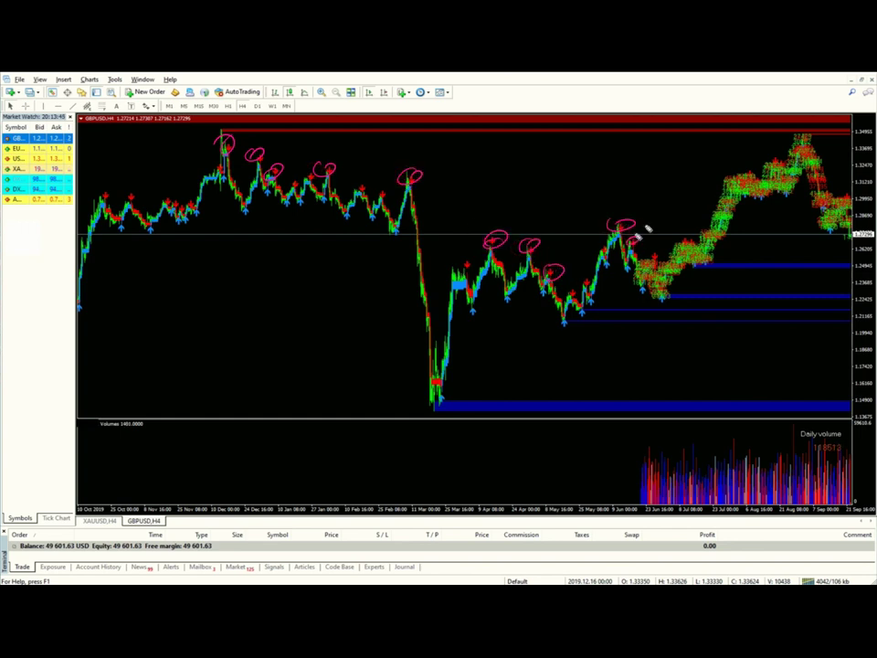
mouse_move(819, 129)
mouse_down()
mouse_move(660, 317)
mouse_move(848, 138)
mouse_move(822, 111)
mouse_up()
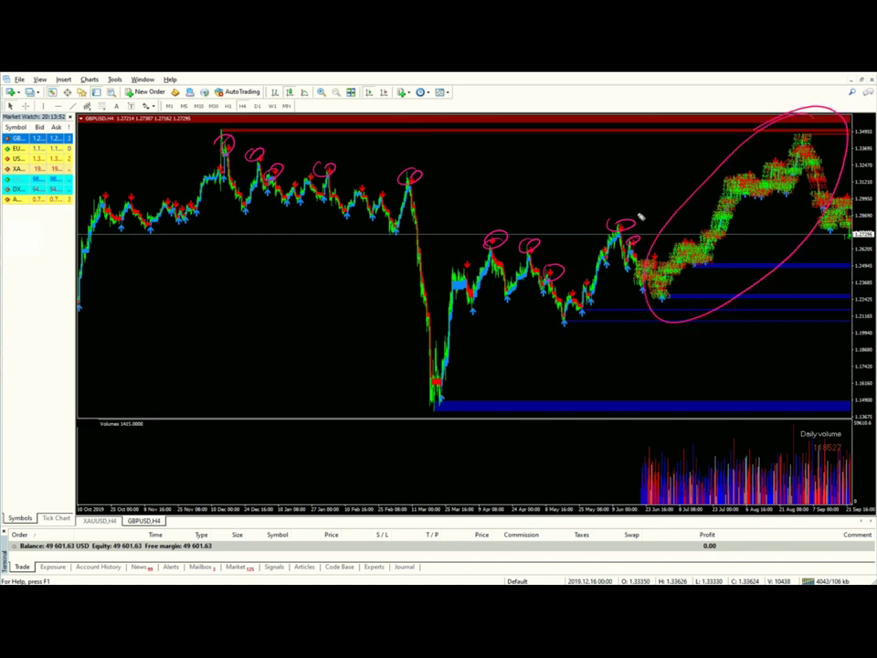
key(Escape)
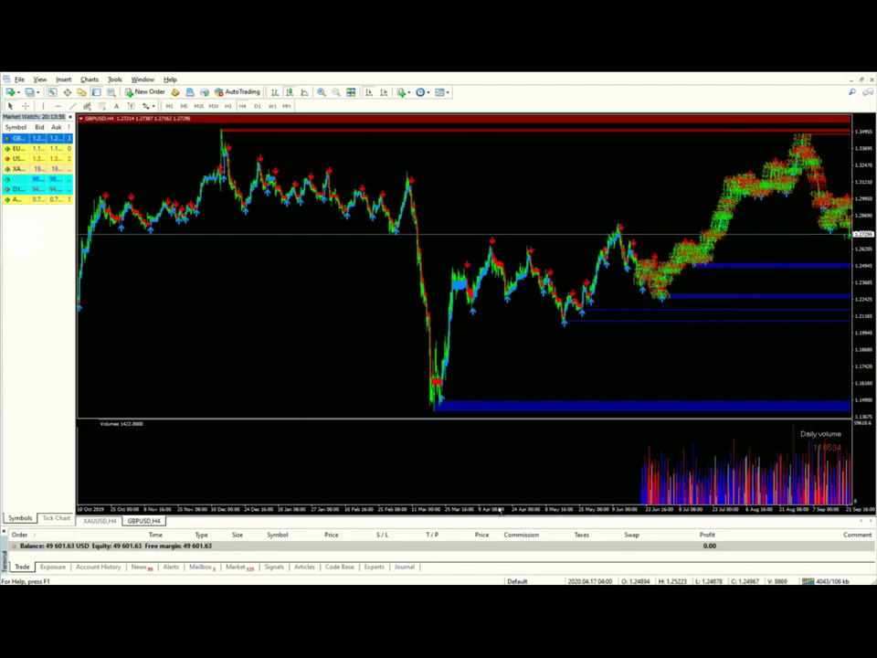
drag(500, 512, 551, 517)
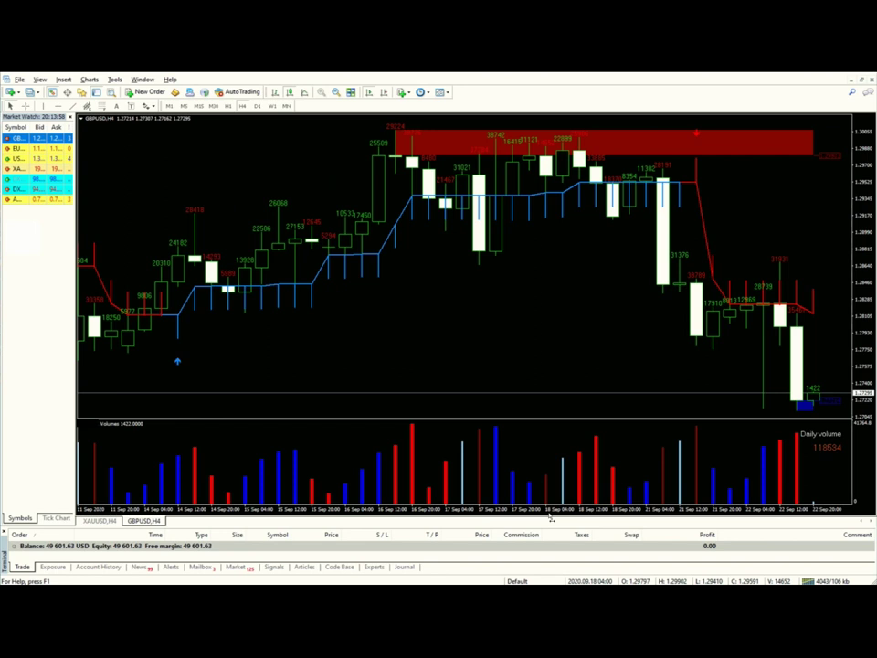